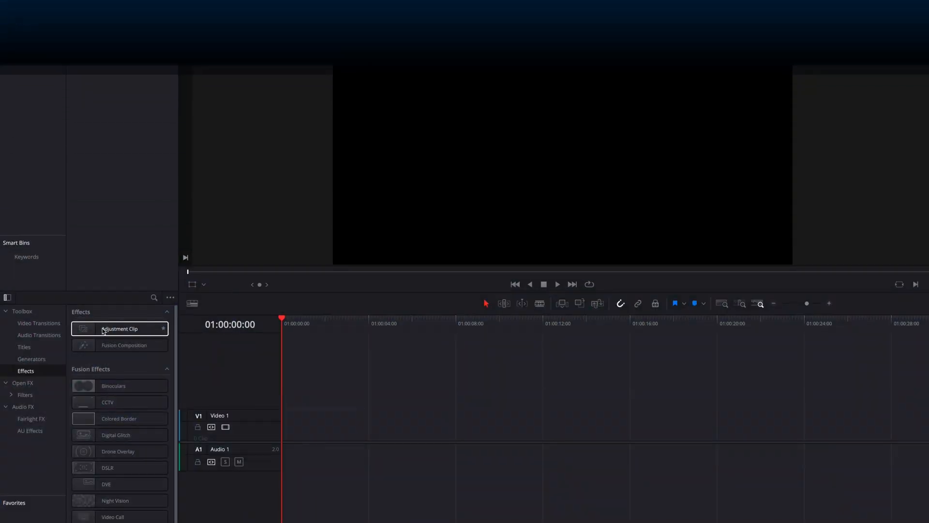
# - Place a Fusion Composition on V1 trimmed to about four seconds and go into Fusion
pyautogui.click(95, 345)
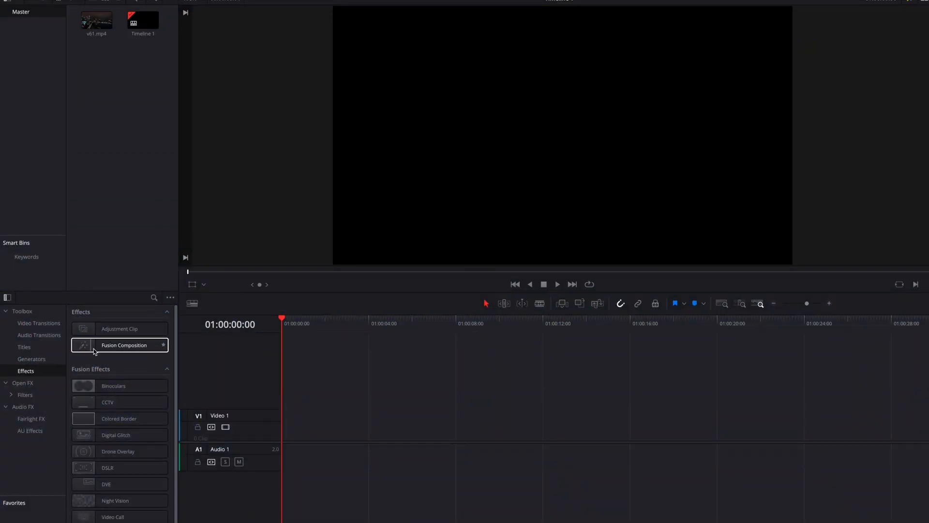
pyautogui.moveTo(95, 348); pyautogui.dragTo(313, 434)
pyautogui.moveTo(387, 421); pyautogui.dragTo(373, 421)
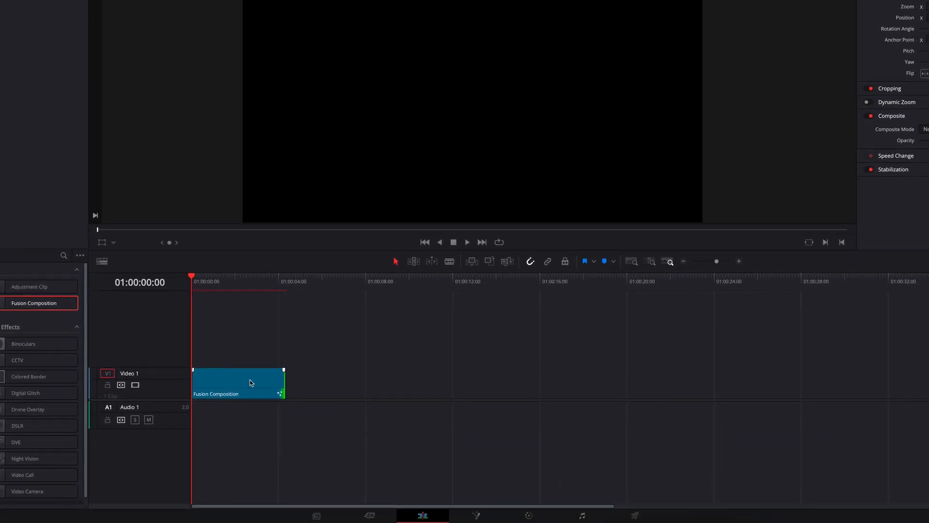
pyautogui.click(477, 515)
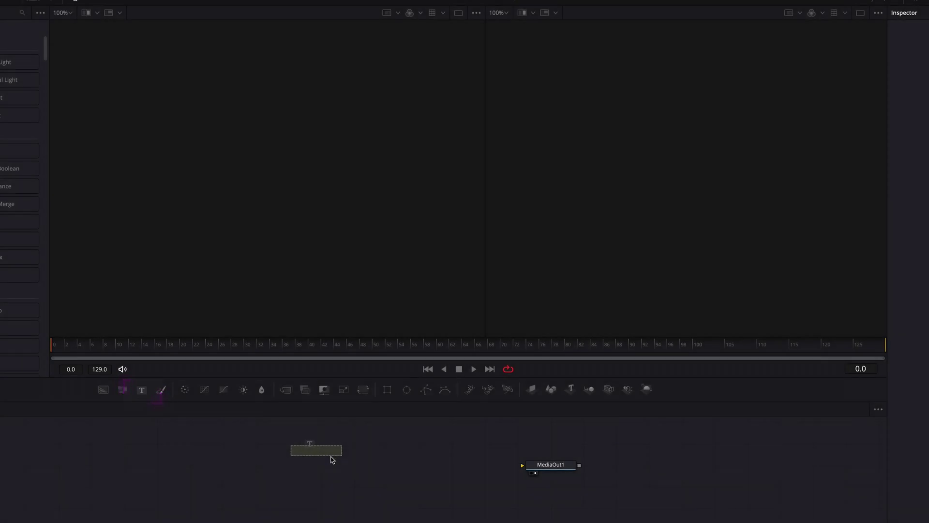
# - Add a Text+ node feeding MediaOut1, viewed in one large viewer, and enter the lyric lines
pyautogui.moveTo(142, 389)
pyautogui.mouseDown()
pyautogui.moveTo(334, 464)
pyautogui.moveTo(533, 469)
pyautogui.mouseUp()
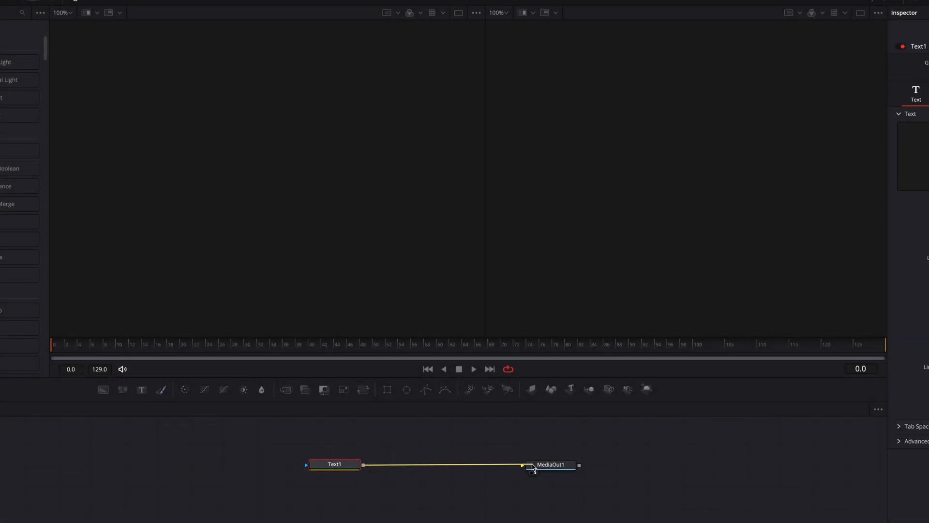
pyautogui.click(533, 470)
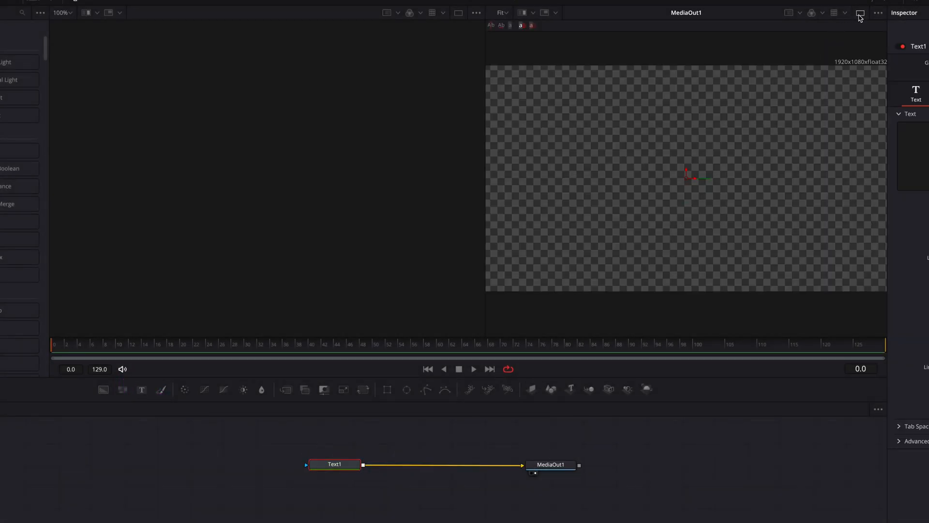
pyautogui.click(860, 15)
pyautogui.click(771, 139)
pyautogui.write("I've been so cold to the ones who")
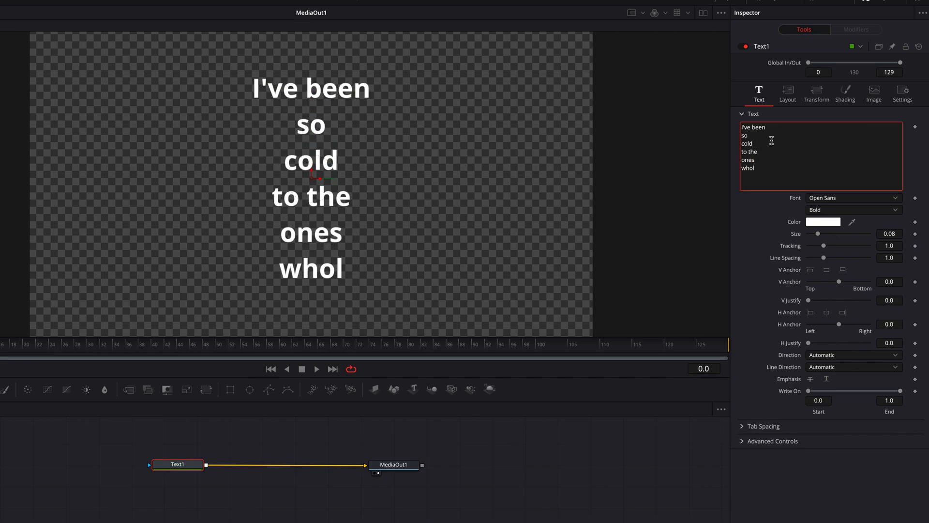
pyautogui.write(' love me, baby')
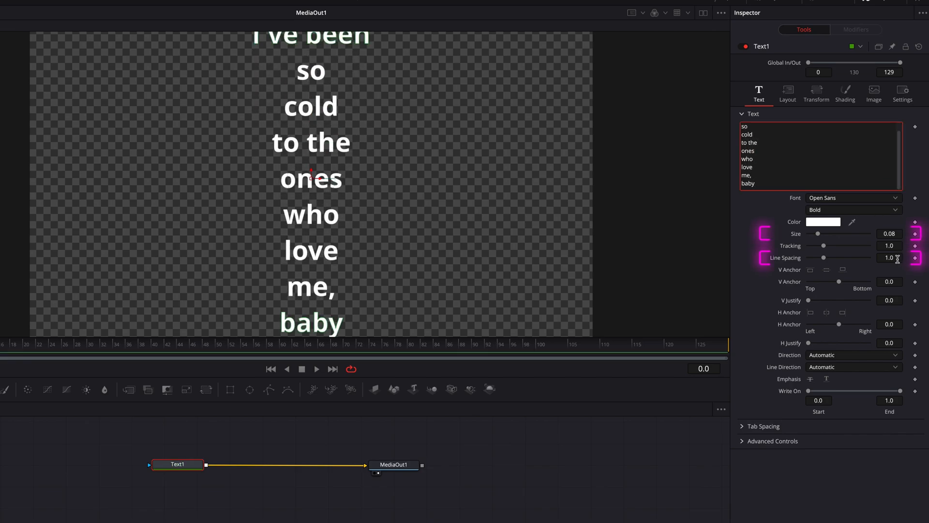
# - Tighten the line spacing and make the lyrics slightly larger
pyautogui.moveTo(897, 258); pyautogui.dragTo(882, 259)
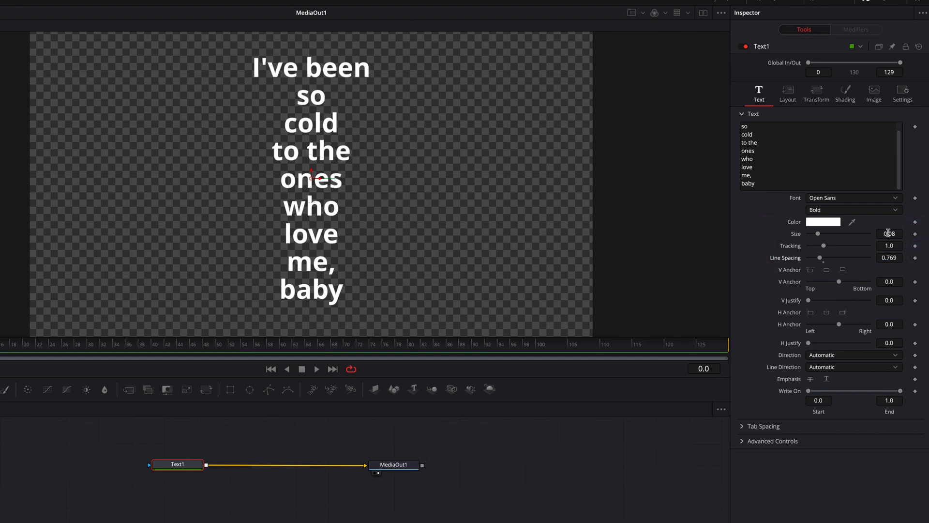
pyautogui.moveTo(817, 234); pyautogui.dragTo(820, 234)
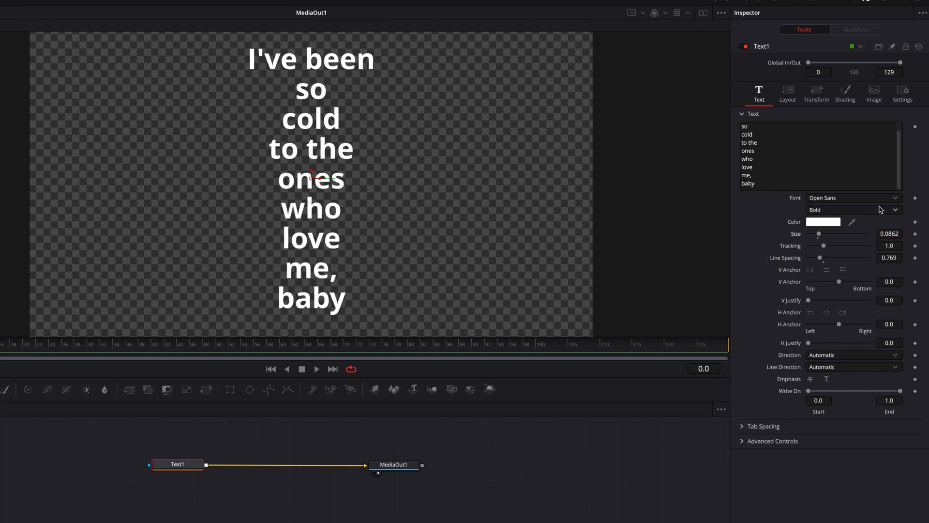
pyautogui.click(879, 198)
pyautogui.scroll(5, 853, 326)
pyautogui.scroll(5, 853, 348)
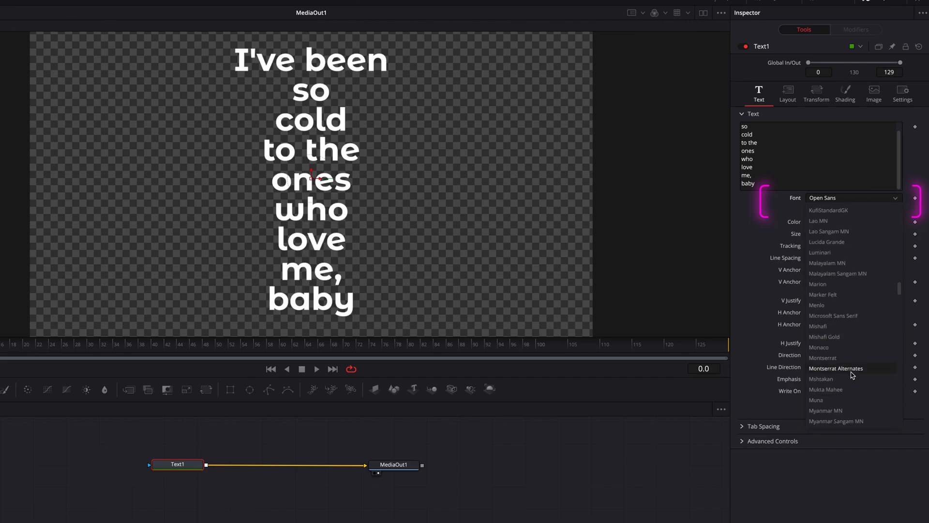
# - Set the font to Montserrat Alternates with size 0.0888 and line spacing 0.78
pyautogui.click(836, 368)
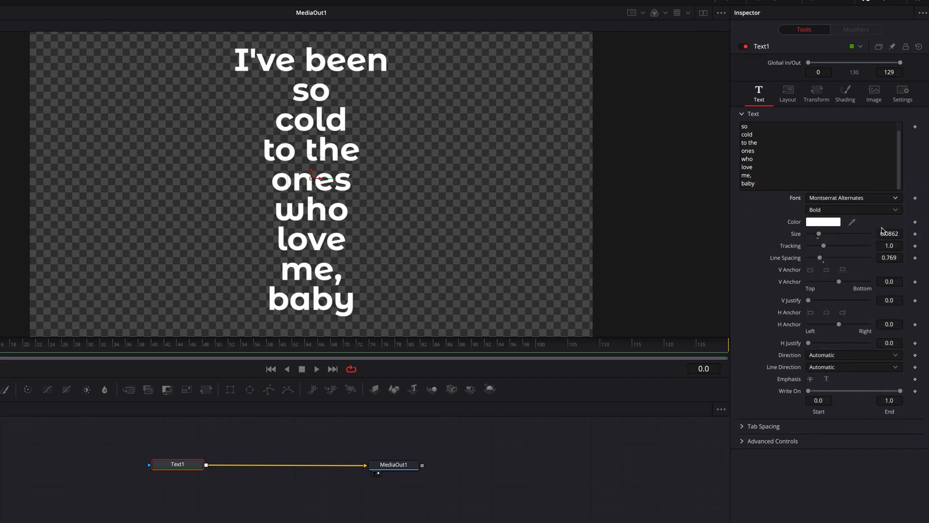
pyautogui.moveTo(889, 234); pyautogui.dragTo(897, 258)
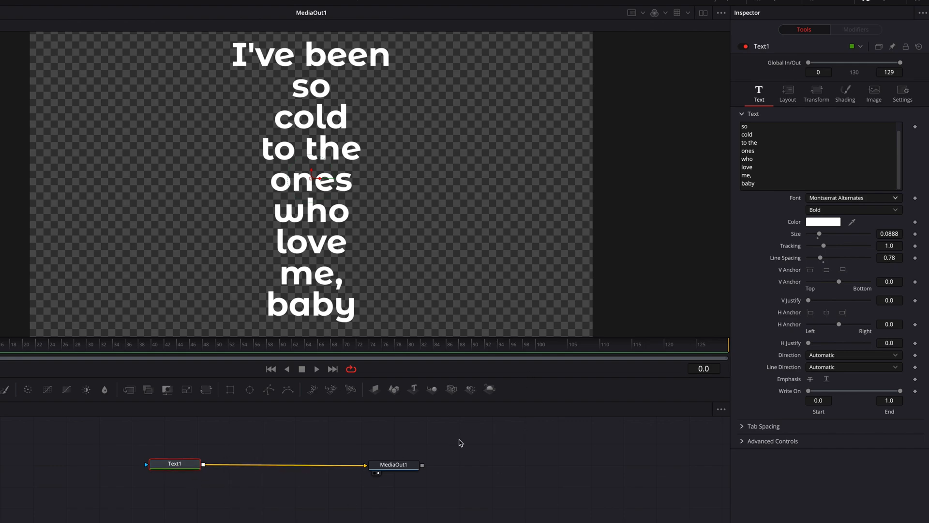
pyautogui.click(846, 93)
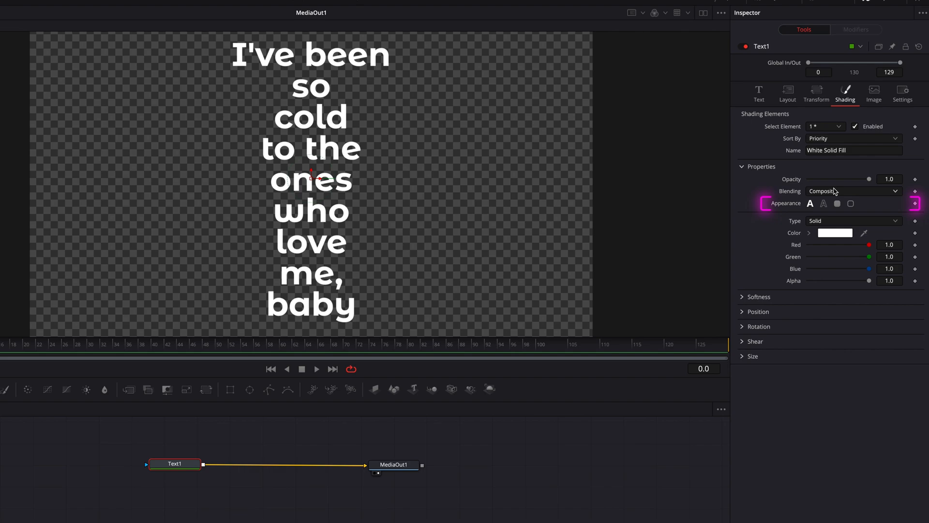
# - Switch the lyrics' appearance to Outline, keeping thickness at 0.02 after undoing a change
pyautogui.click(823, 204)
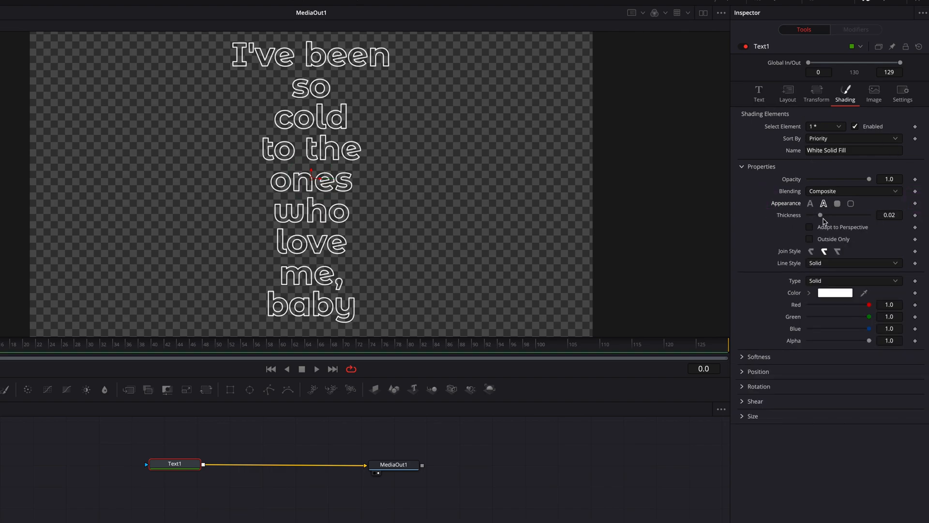
pyautogui.moveTo(820, 215); pyautogui.dragTo(814, 215)
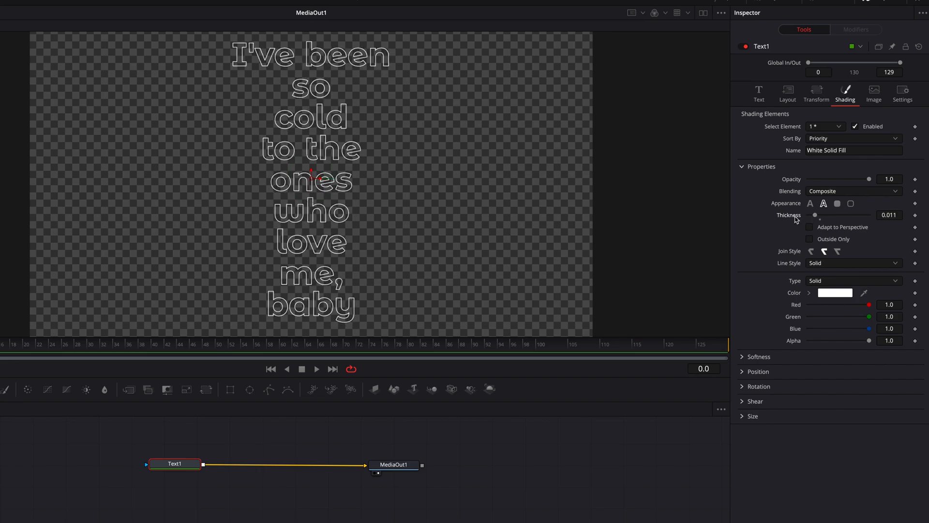
pyautogui.hotkey('ctrl', 'z')
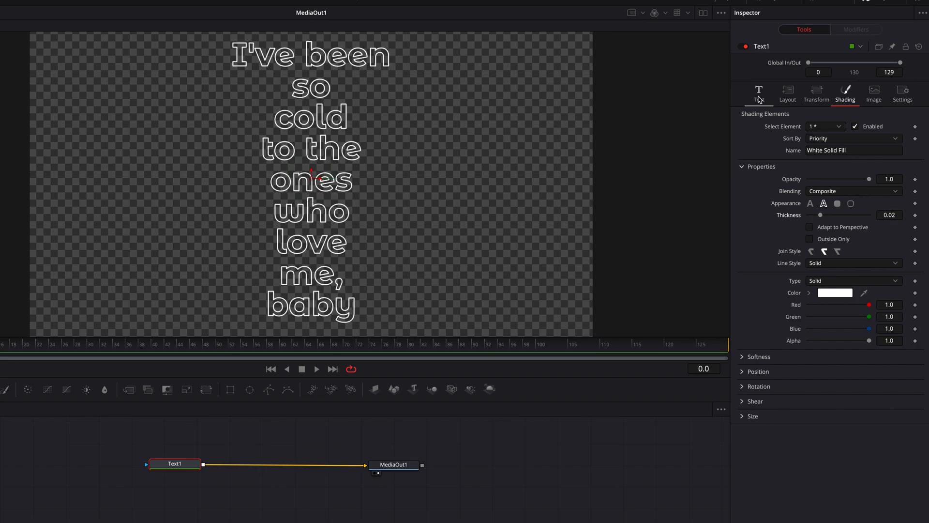
pyautogui.click(759, 95)
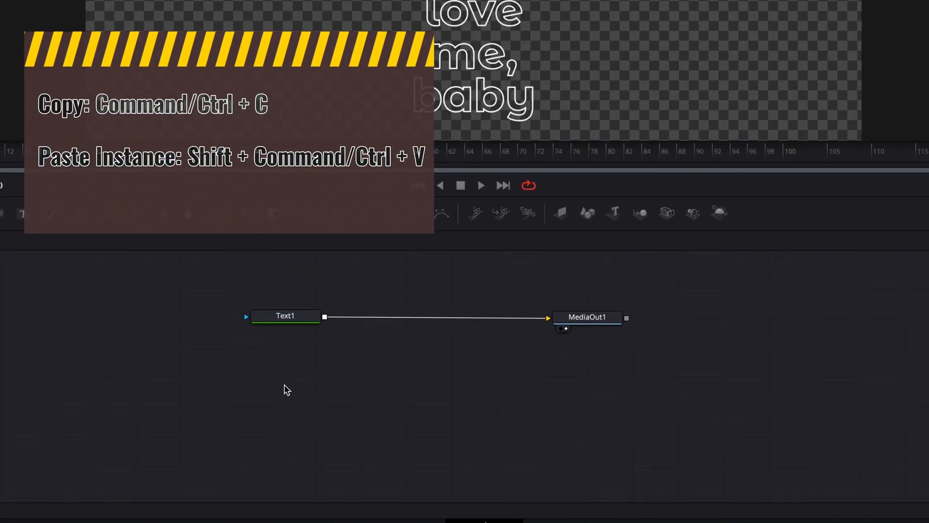
# - Paste an instance of Text1 and add a Background node beside it
pyautogui.rightClick(282, 391)
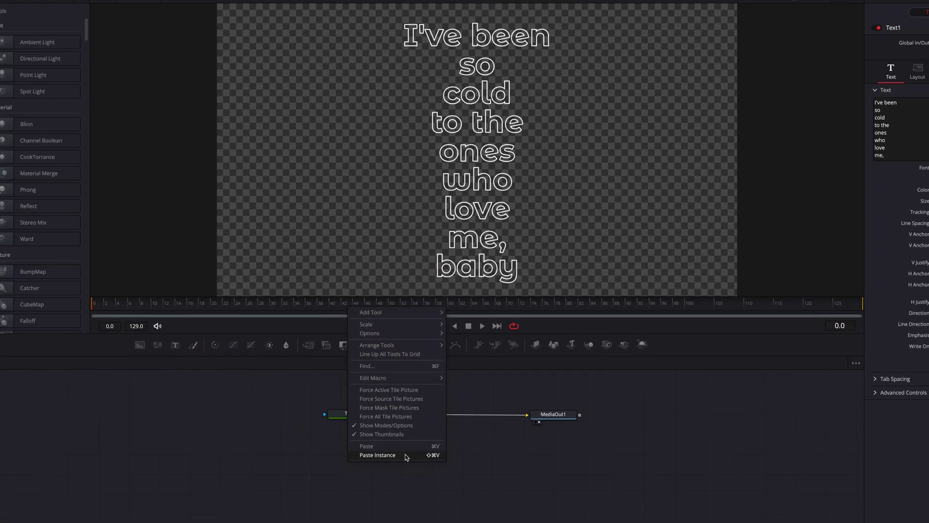
pyautogui.click(406, 455)
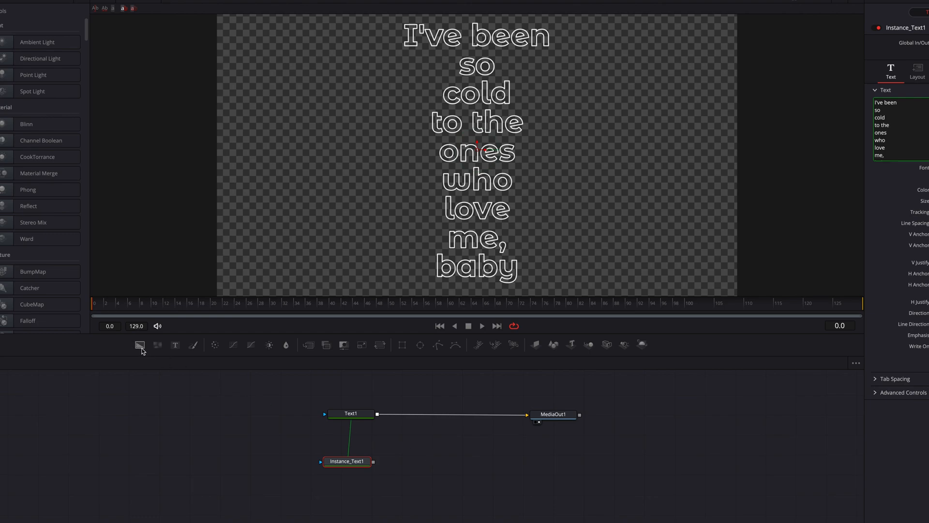
pyautogui.moveTo(140, 346); pyautogui.dragTo(407, 460)
# - Feed the text instance into Background1 and make the background white
pyautogui.click(411, 459)
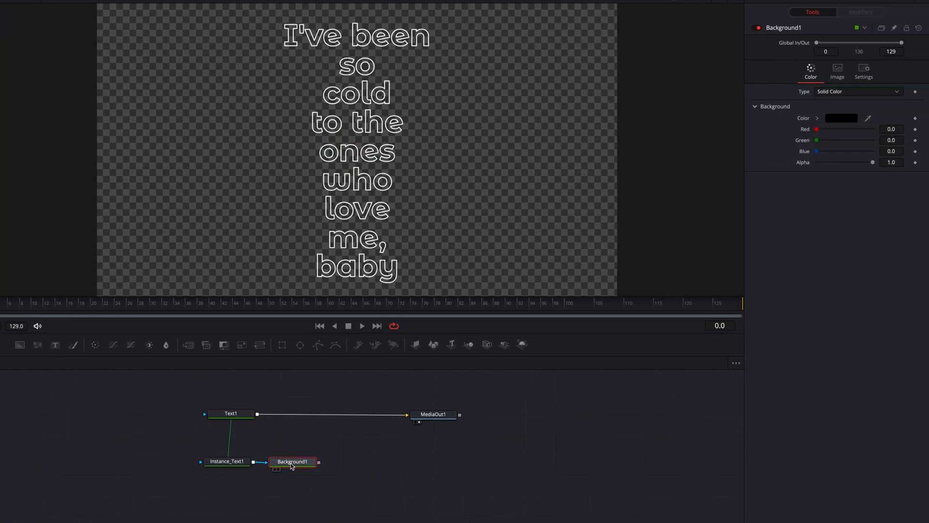
pyautogui.click(817, 118)
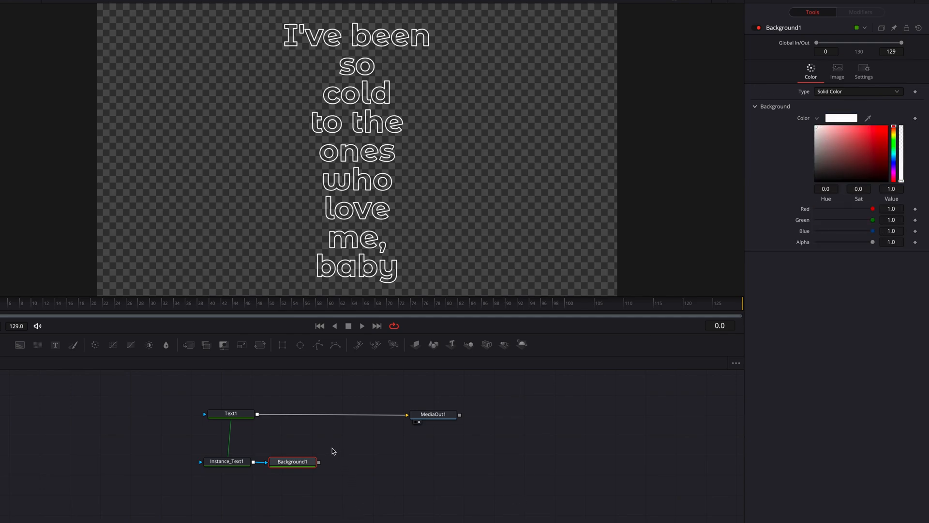
# - Merge Text1 over the background and send Merge1 to MediaOut1, then select Instance_Text1
pyautogui.moveTo(258, 414); pyautogui.dragTo(323, 459)
pyautogui.moveTo(323, 460); pyautogui.dragTo(321, 462)
pyautogui.moveTo(379, 462)
pyautogui.mouseDown()
pyautogui.moveTo(436, 416)
pyautogui.moveTo(485, 416)
pyautogui.mouseUp()
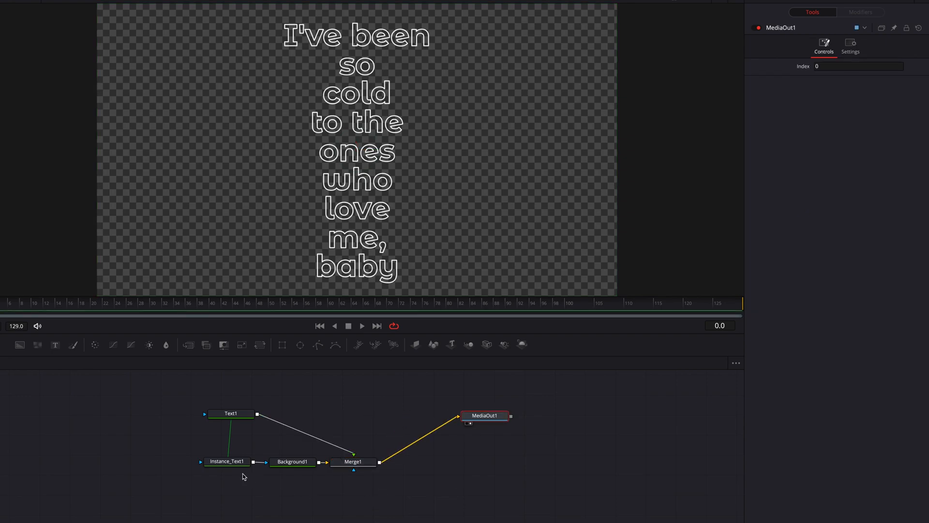
pyautogui.click(236, 462)
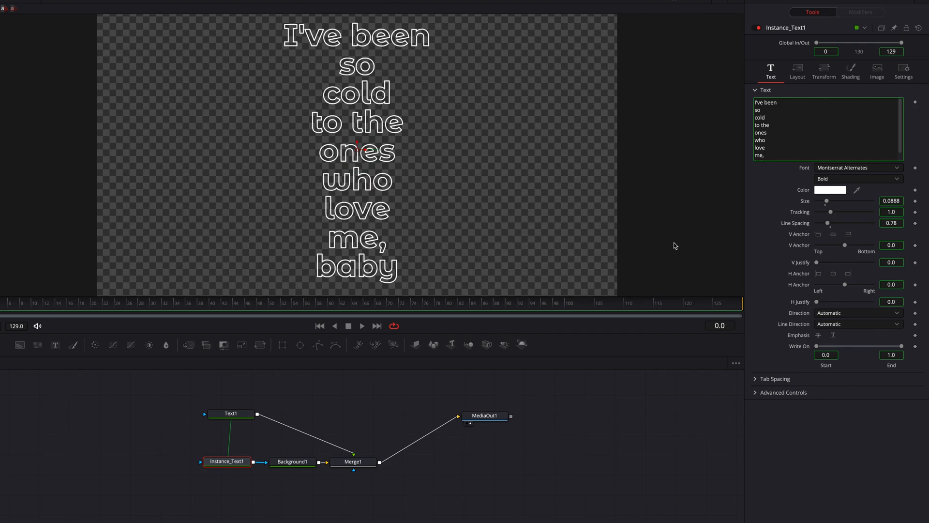
# - Deinstance the copy's shading Appearance and set its letters to solid fill
pyautogui.click(853, 73)
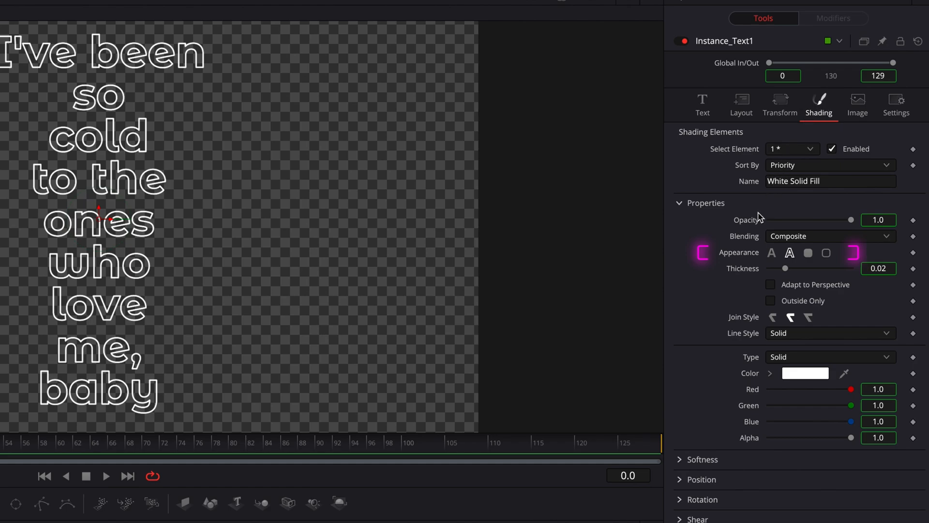
pyautogui.rightClick(744, 256)
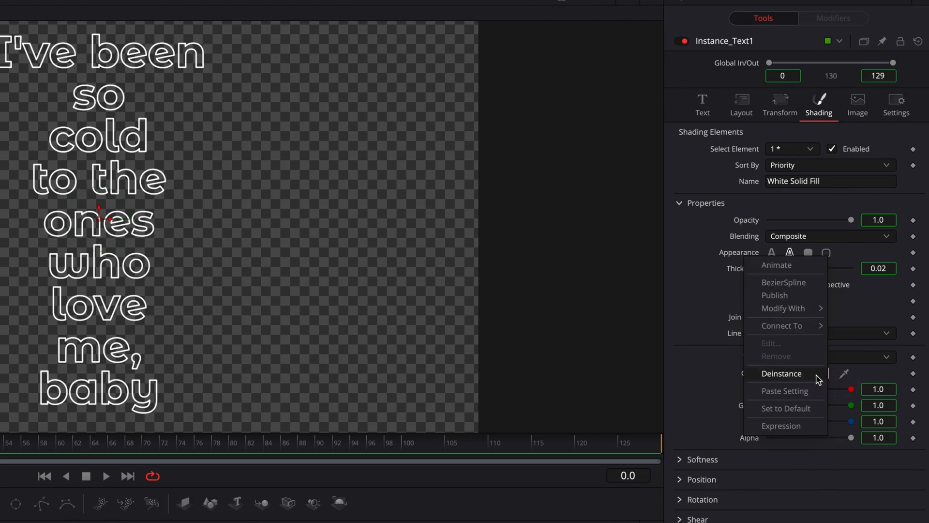
pyautogui.click(782, 373)
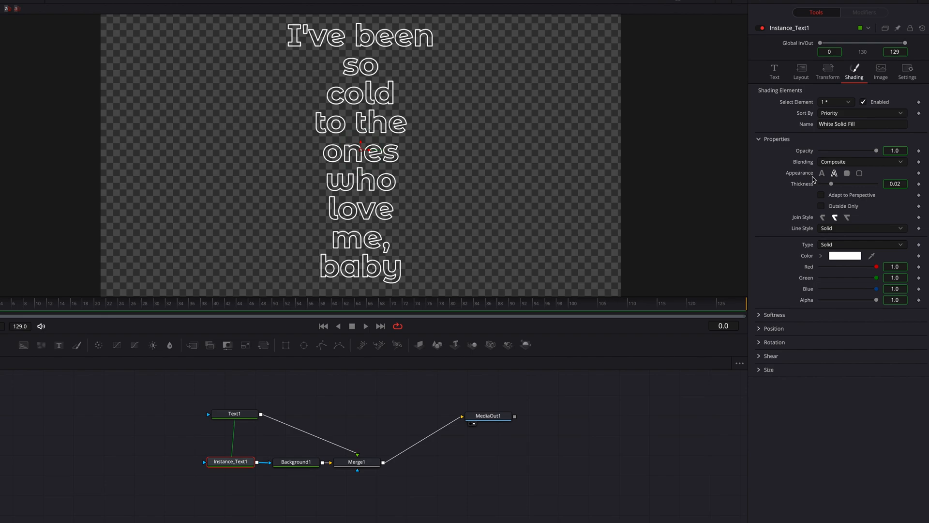
pyautogui.click(822, 173)
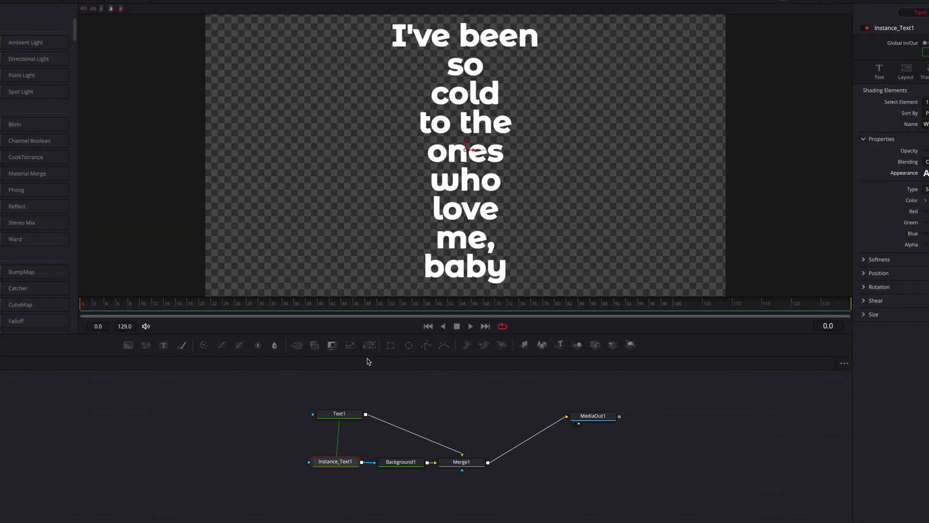
# - Mask Instance_Text1 with a Rectangle moved up over the top lines and given a soft edge
pyautogui.moveTo(367, 361)
pyautogui.mouseDown()
pyautogui.moveTo(244, 464)
pyautogui.moveTo(311, 463)
pyautogui.mouseUp()
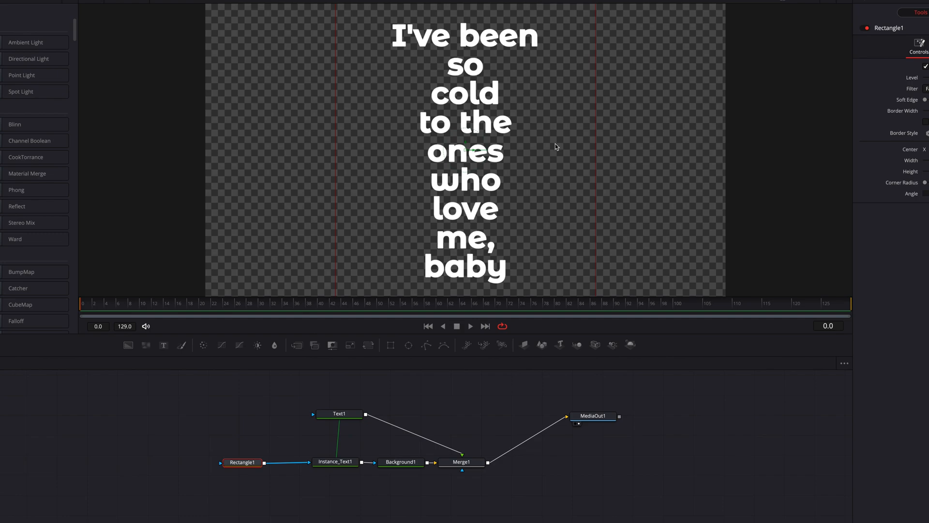
pyautogui.scroll(-2, 541, 193)
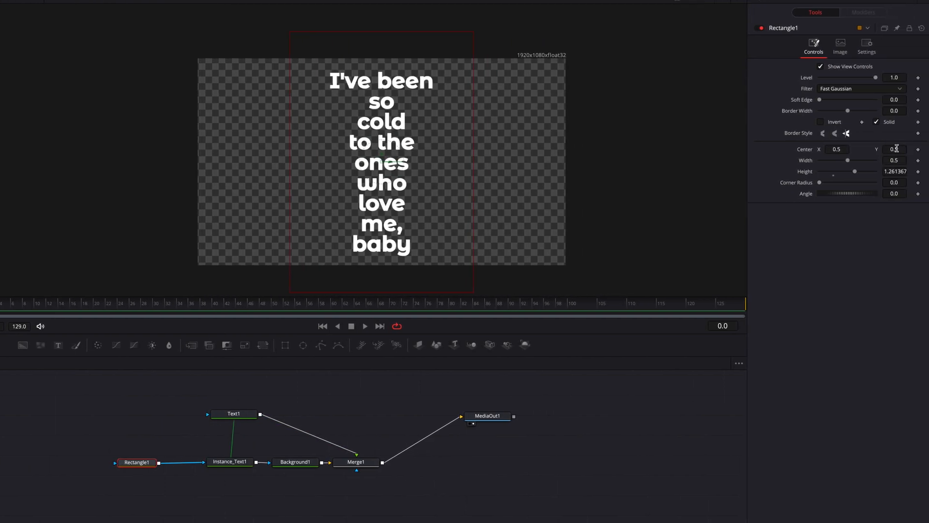
pyautogui.moveTo(389, 103)
pyautogui.mouseDown()
pyautogui.moveTo(382, 22)
pyautogui.moveTo(381, 50)
pyautogui.mouseUp()
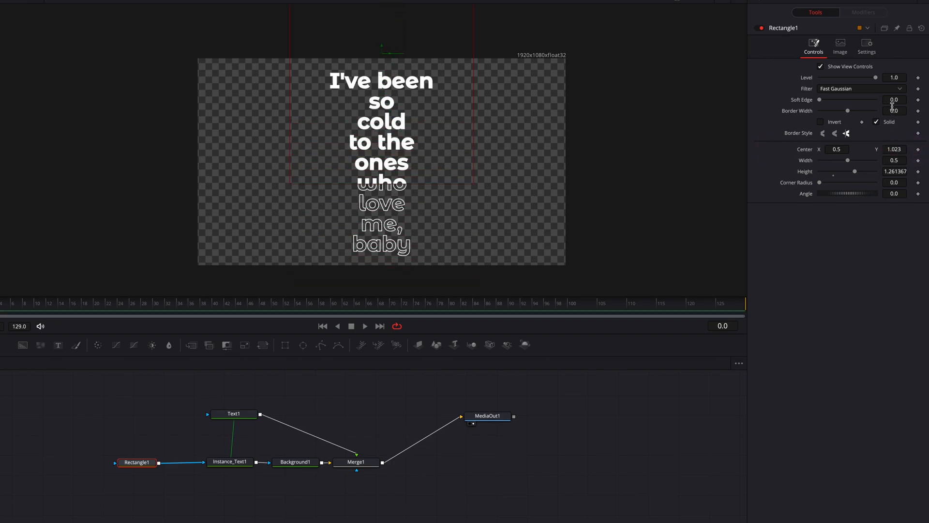
pyautogui.moveTo(819, 99); pyautogui.dragTo(833, 100)
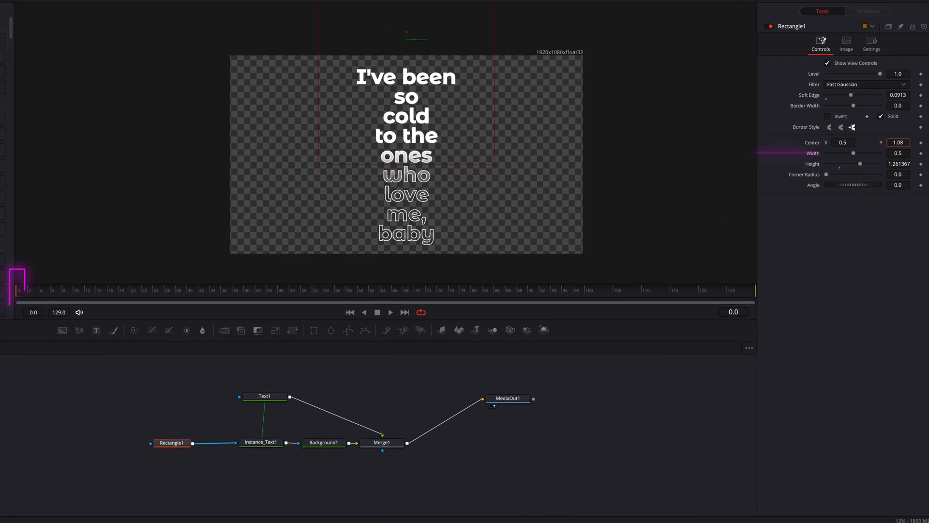
# - Keyframe Rectangle1 Center Y at 1.701 on frame 0 and about 0.635 on frame 129
pyautogui.moveTo(918, 143); pyautogui.dragTo(921, 142)
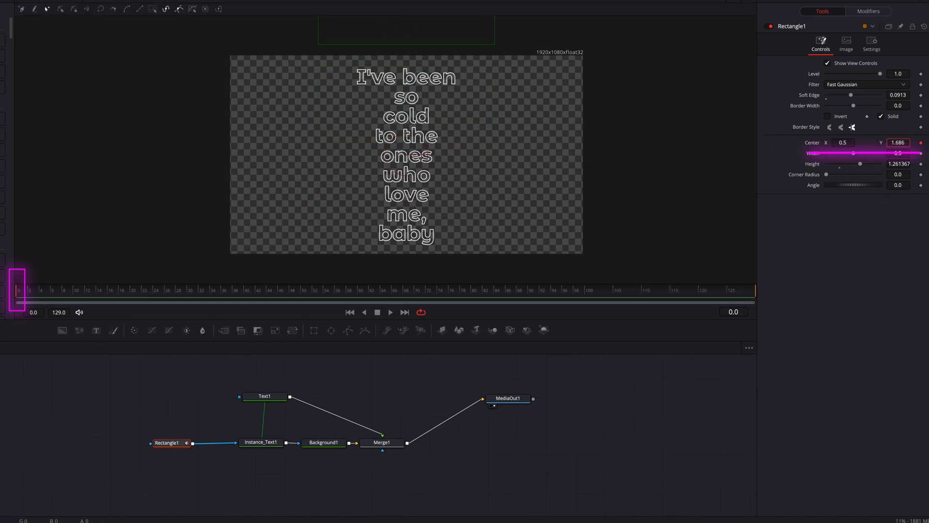
pyautogui.press('Return')
pyautogui.moveTo(725, 292); pyautogui.dragTo(754, 291)
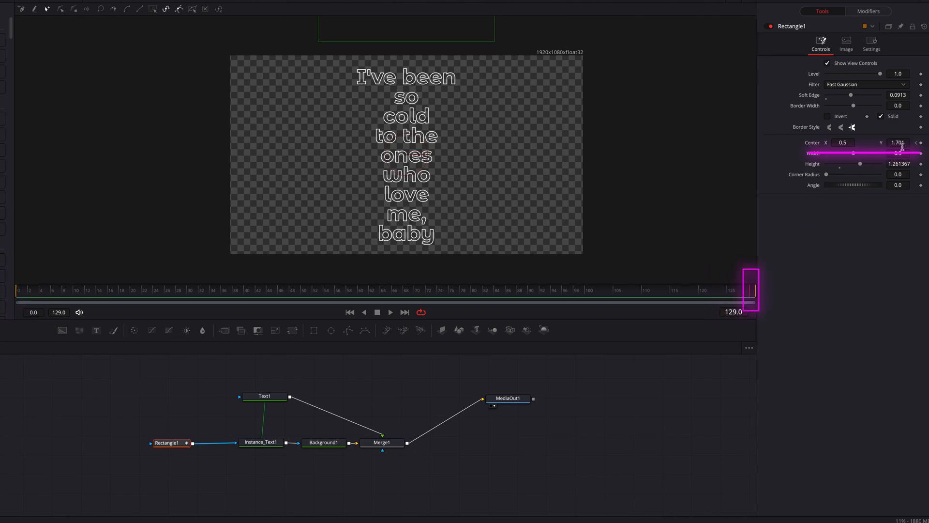
pyautogui.moveTo(902, 143); pyautogui.dragTo(902, 146)
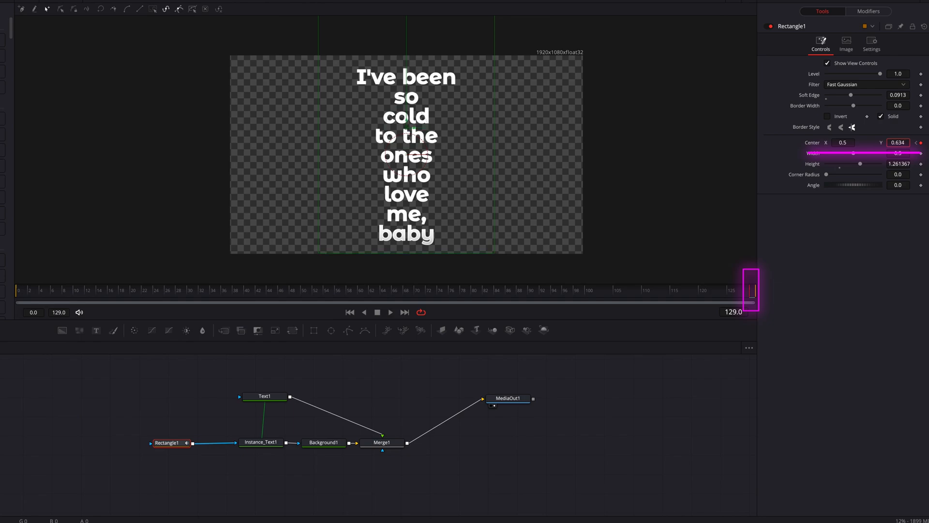
# - Play back from the first frame to review the top-down solid-white wipe
pyautogui.click(349, 311)
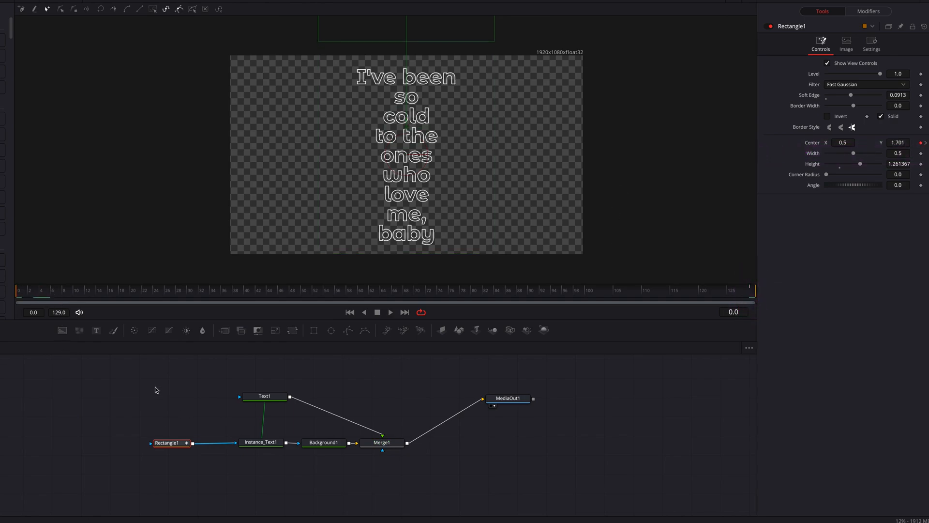
pyautogui.press('space')
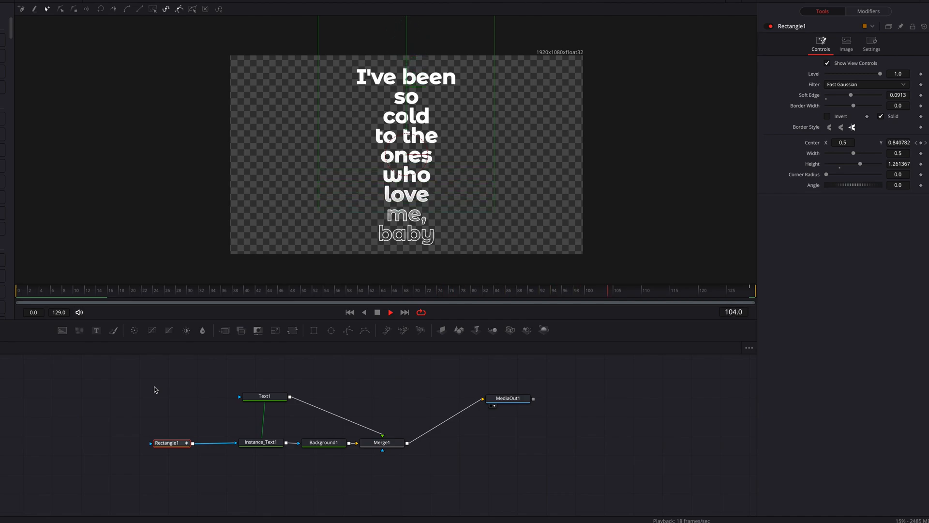
pyautogui.click(314, 294)
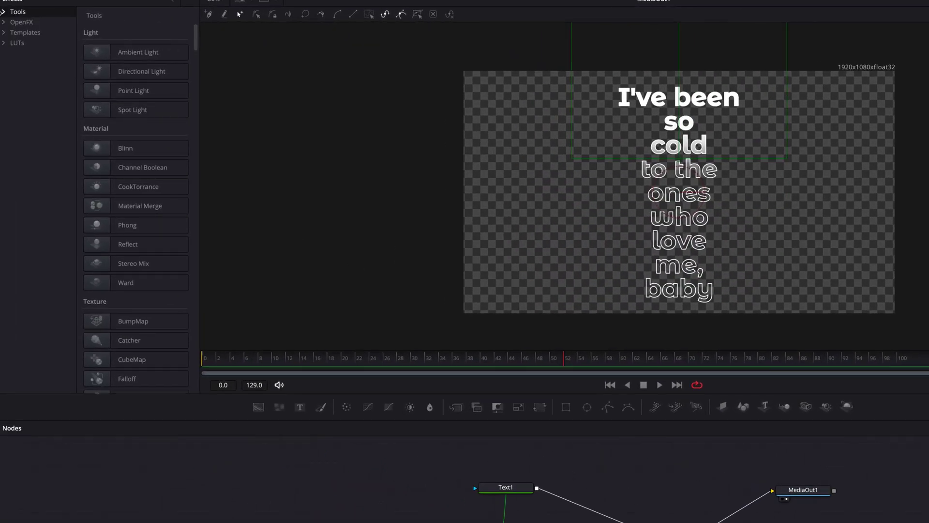
# - Insert a Soft Glow node between Text1 and Merge1
pyautogui.click(7, 17)
pyautogui.click(26, 33)
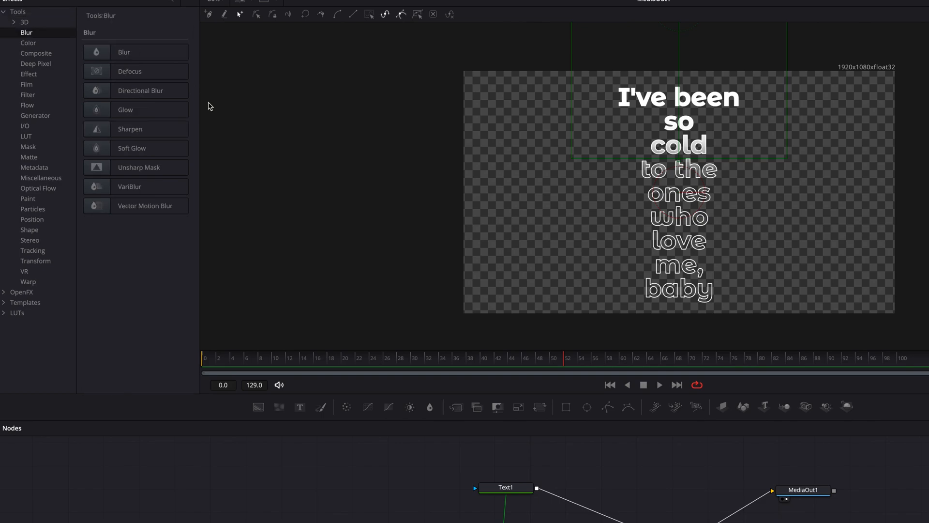
pyautogui.click(174, 148)
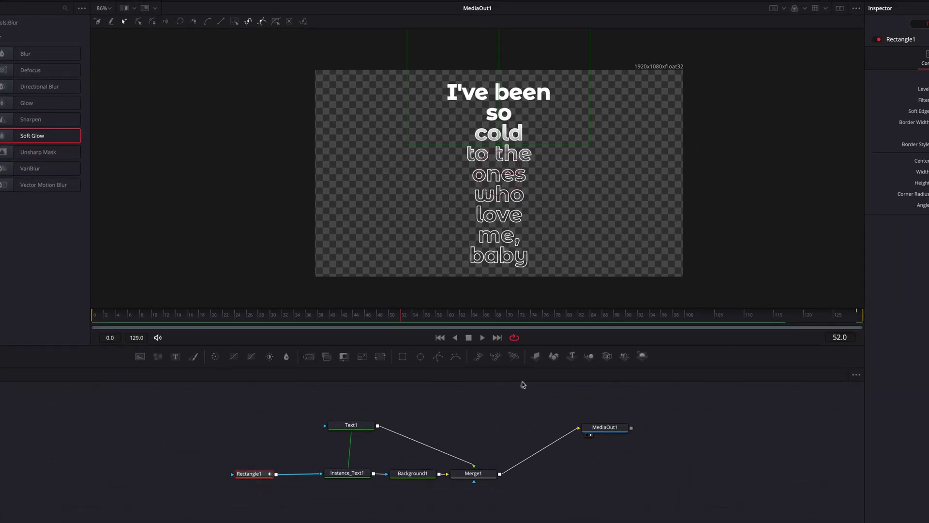
pyautogui.moveTo(174, 148); pyautogui.dragTo(428, 444)
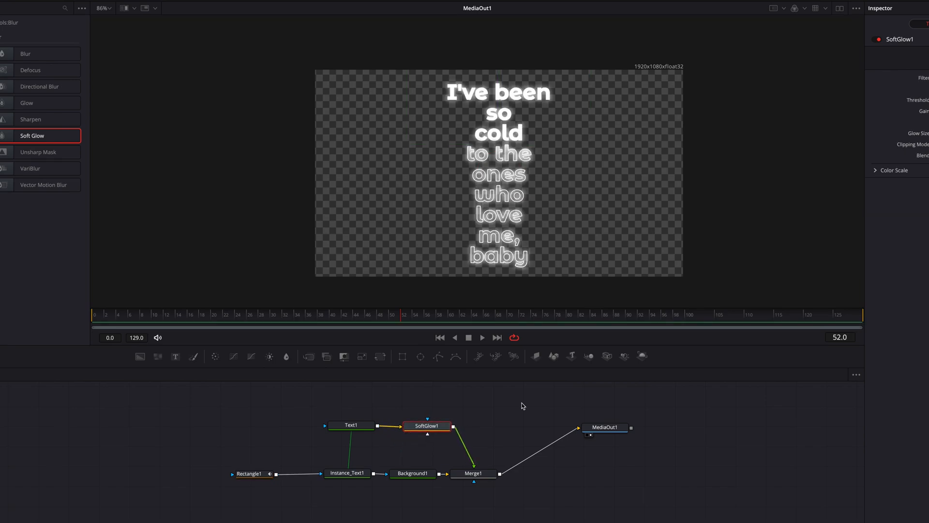
# - Lower the glow's Gain to about 0.748 and select MediaOut1 after spacing the nodes
pyautogui.moveTo(835, 111); pyautogui.dragTo(825, 111)
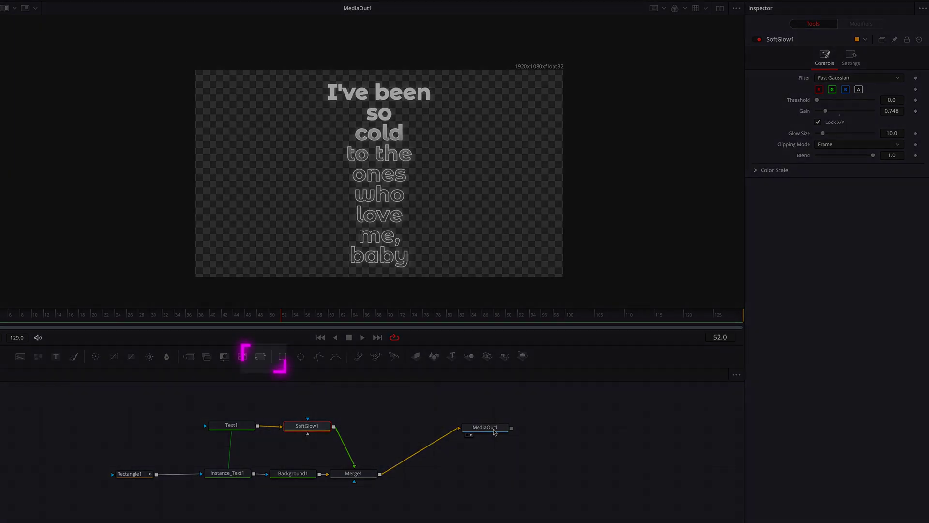
pyautogui.moveTo(485, 427); pyautogui.dragTo(559, 462)
pyautogui.click(559, 461)
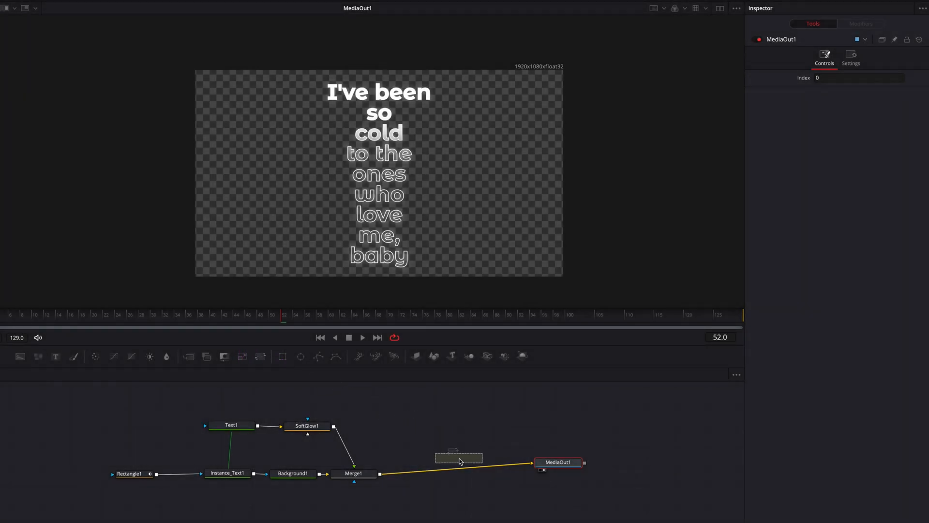
# - Insert a Transform node before the final output and leave its Size at 1.0
pyautogui.moveTo(261, 358); pyautogui.dragTo(446, 471)
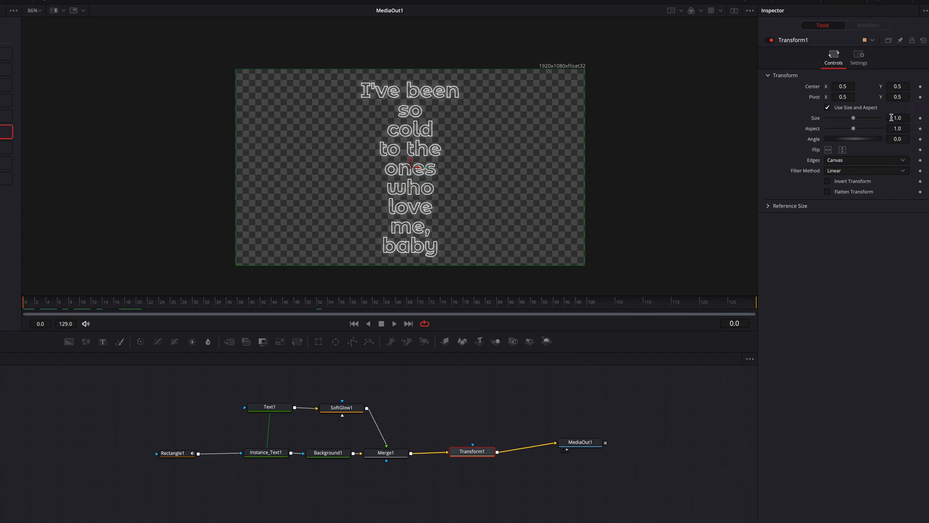
pyautogui.moveTo(891, 117); pyautogui.dragTo(903, 117)
pyautogui.moveTo(857, 118); pyautogui.dragTo(853, 118)
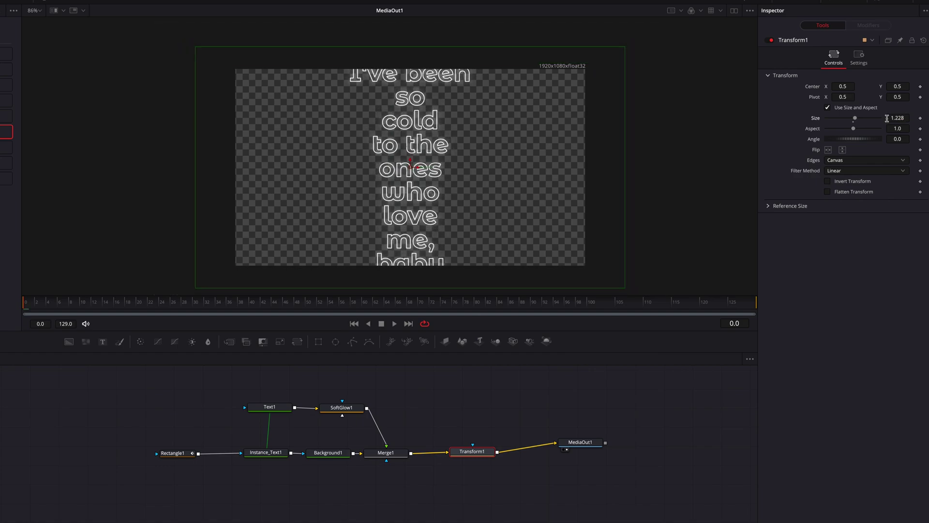
pyautogui.doubleClick(816, 120)
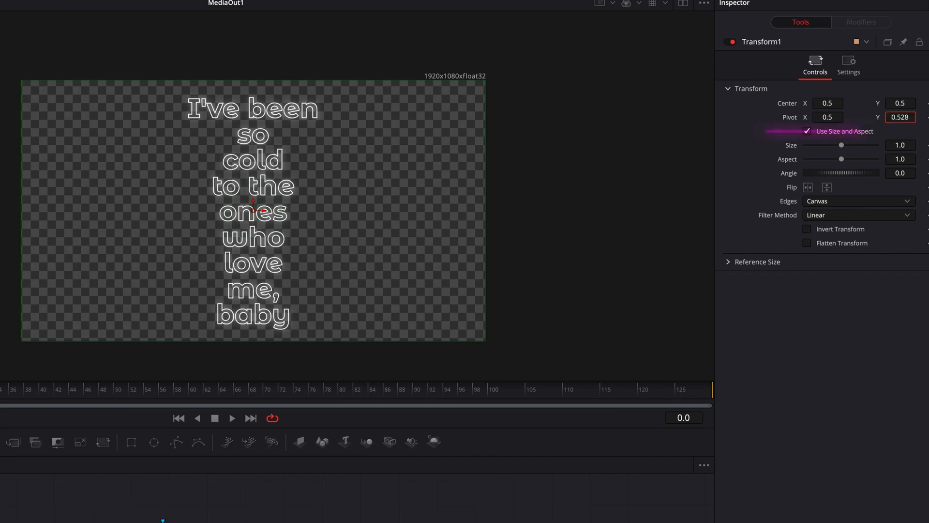
# - Raise the Transform pivot Y to 0.875, near the top of the lyric text
pyautogui.moveTo(898, 116); pyautogui.dragTo(915, 118)
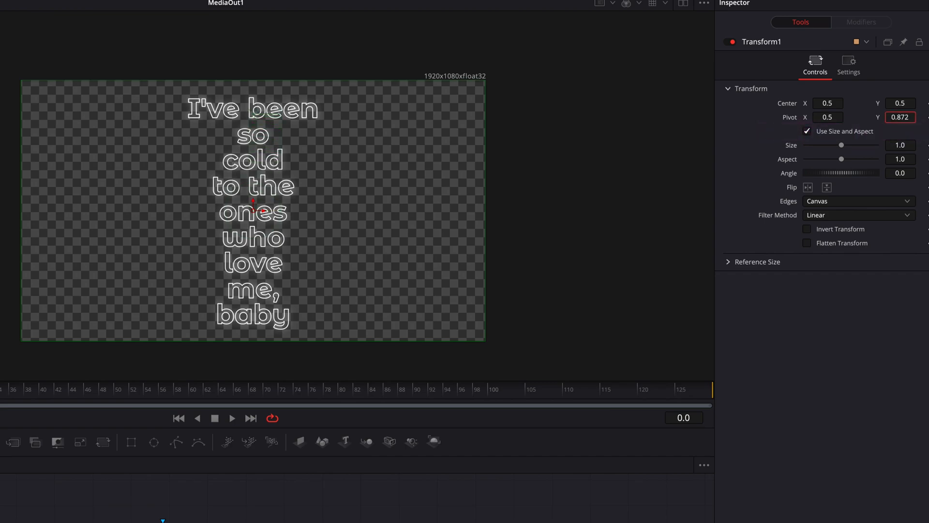
pyautogui.write('0.875')
pyautogui.press('Return')
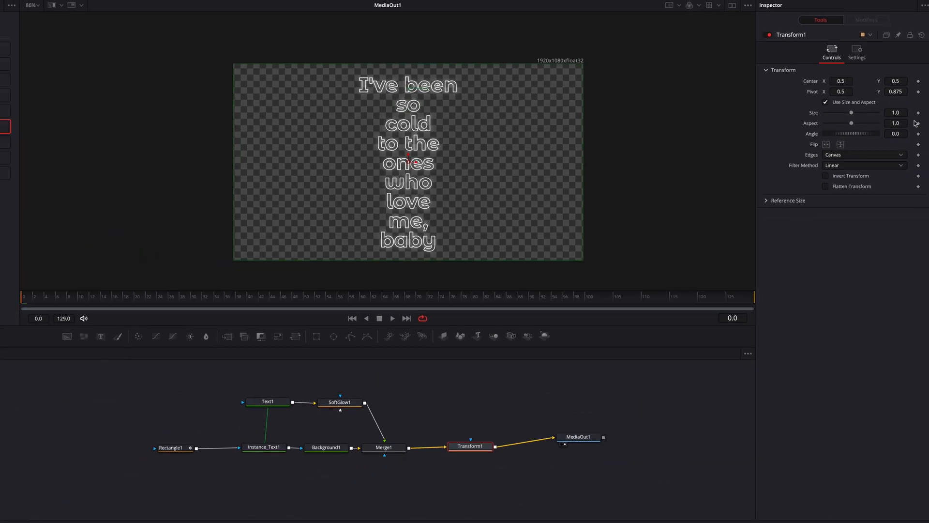
# - Keyframe the Transform size at about 1.353 on frame 0
pyautogui.click(919, 114)
pyautogui.moveTo(896, 112); pyautogui.dragTo(907, 112)
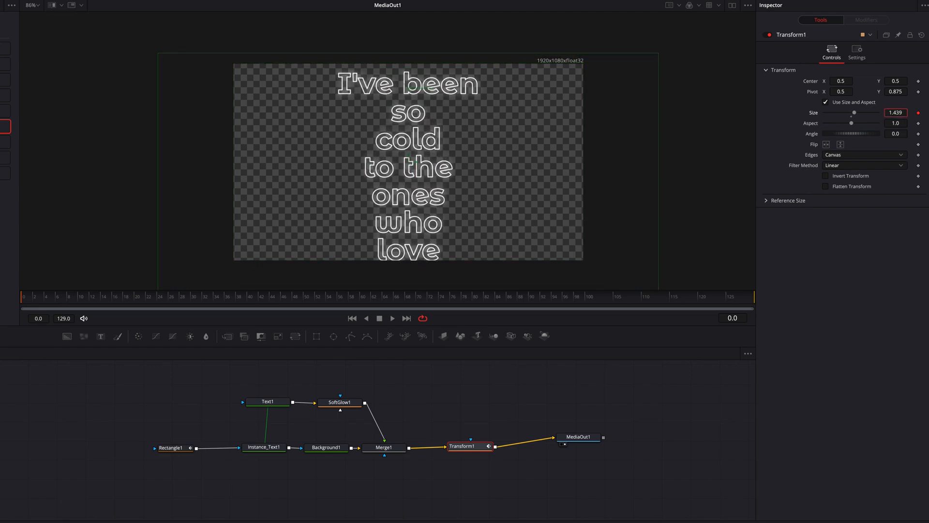
pyautogui.moveTo(908, 113); pyautogui.dragTo(899, 113)
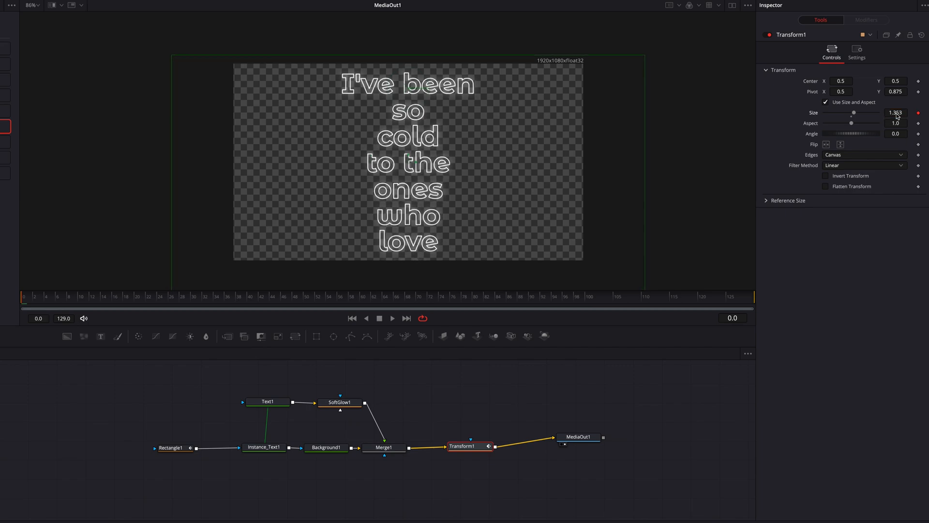
# - Set the size to 1.0 on the last frame (129) so the text shrinks to normal
pyautogui.click(674, 291)
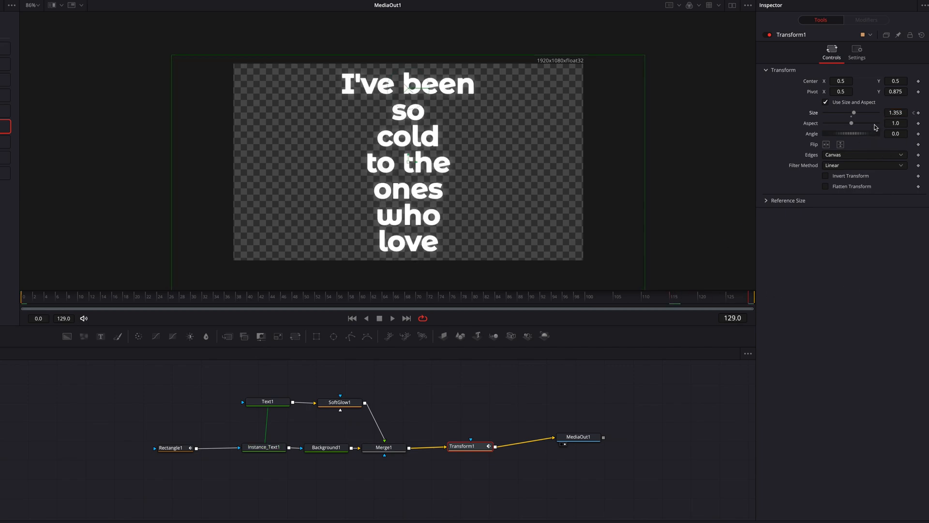
pyautogui.doubleClick(899, 113)
pyautogui.write('1')
pyautogui.press('Return')
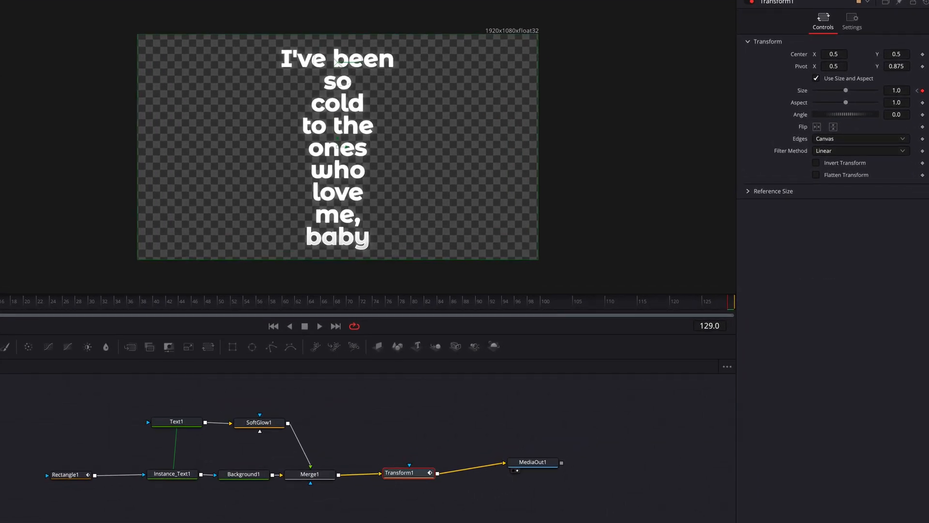
# - Delete and restore the first lyric lines in Text1, then return to the Edit page
pyautogui.click(186, 426)
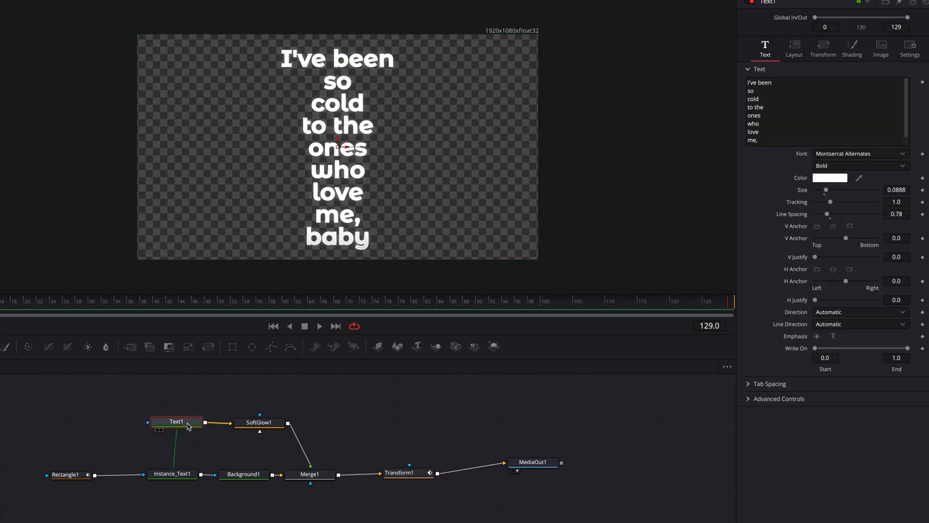
pyautogui.click(790, 86)
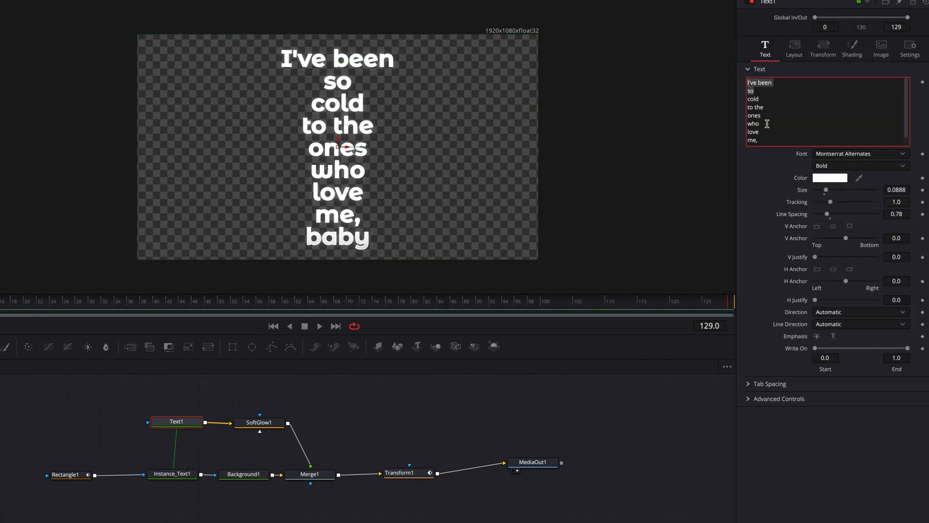
pyautogui.press('BackSpace')
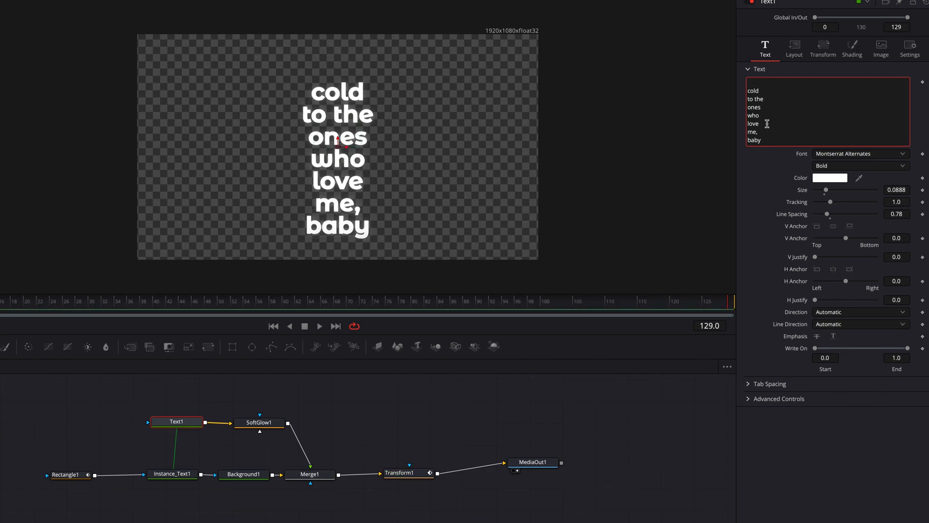
pyautogui.hotkey('ctrl', 'z')
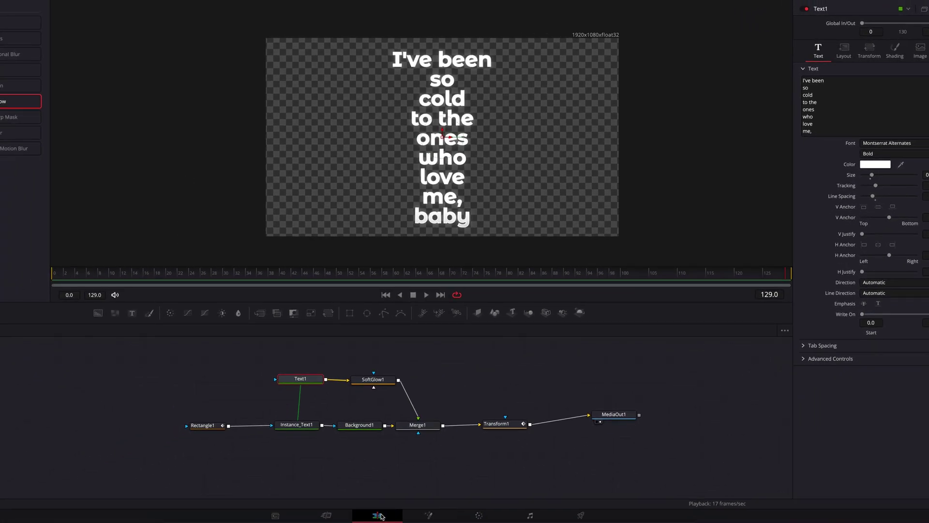
pyautogui.click(379, 515)
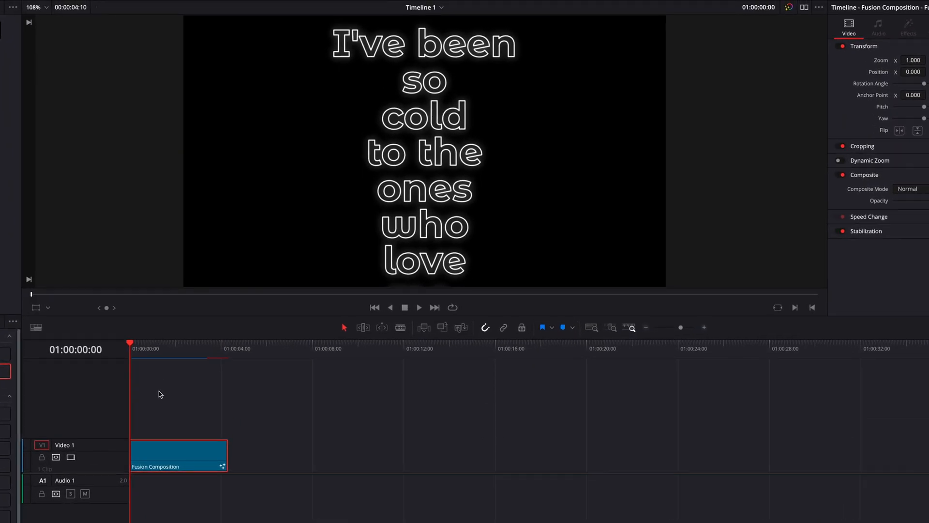
# - Move the Fusion Composition clip to V2 and place v61.mp4 city footage on V1
pyautogui.press('space')
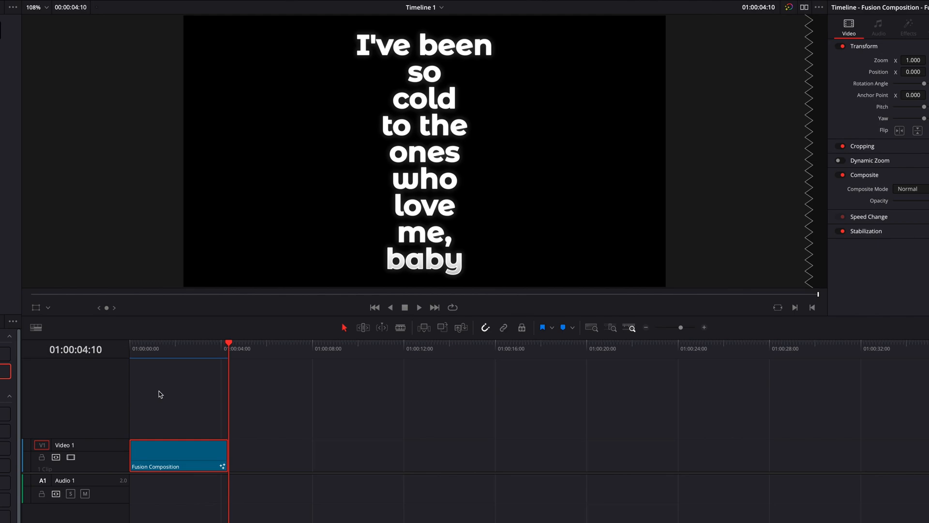
pyautogui.moveTo(167, 349); pyautogui.dragTo(131, 348)
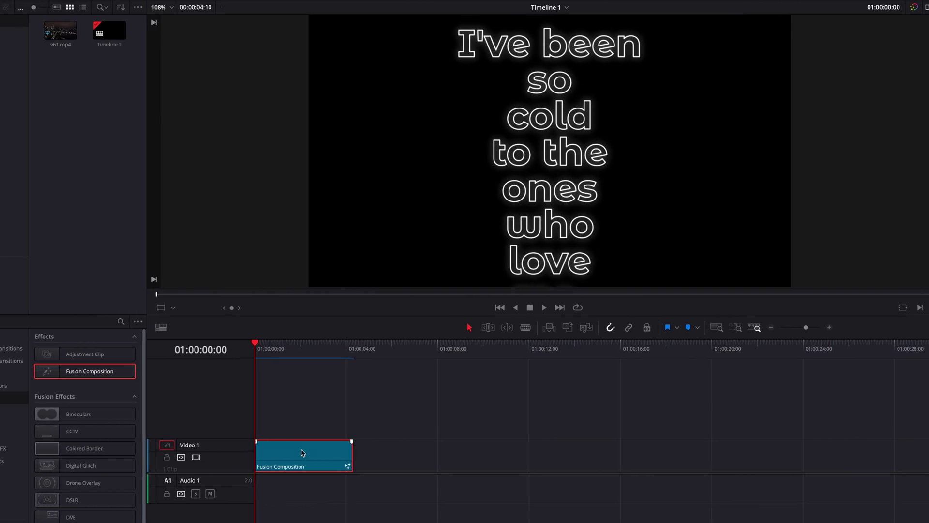
pyautogui.moveTo(303, 451); pyautogui.dragTo(290, 427)
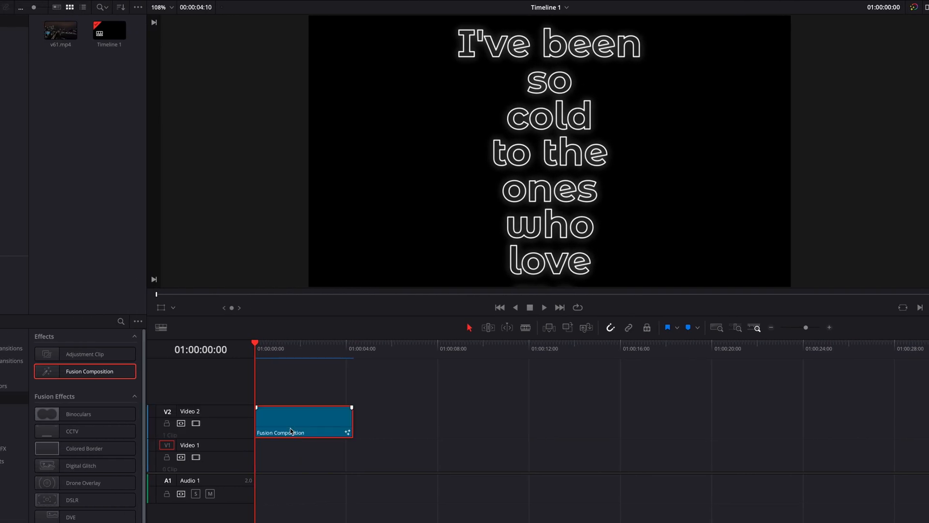
pyautogui.moveTo(61, 30); pyautogui.dragTo(258, 456)
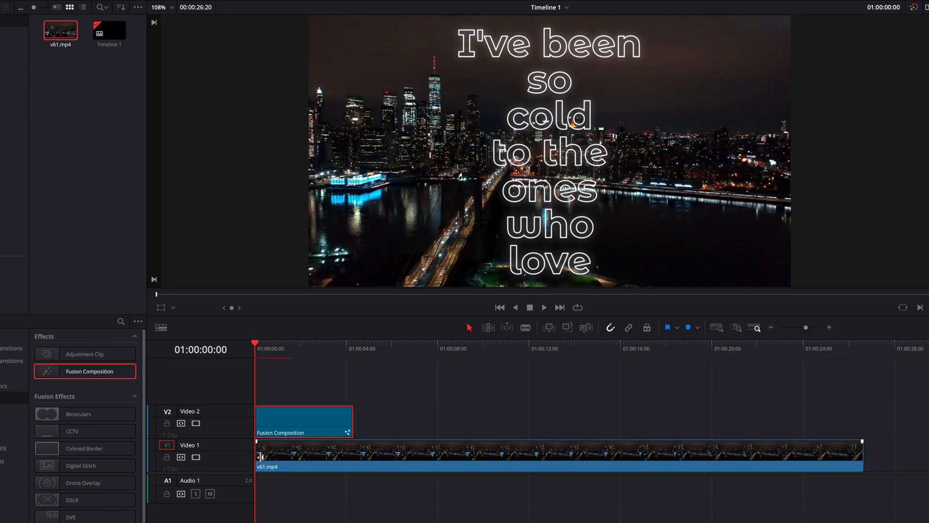
# - Trim v61.mp4 to the composition's length and play back the composited result
pyautogui.moveTo(859, 456); pyautogui.dragTo(352, 445)
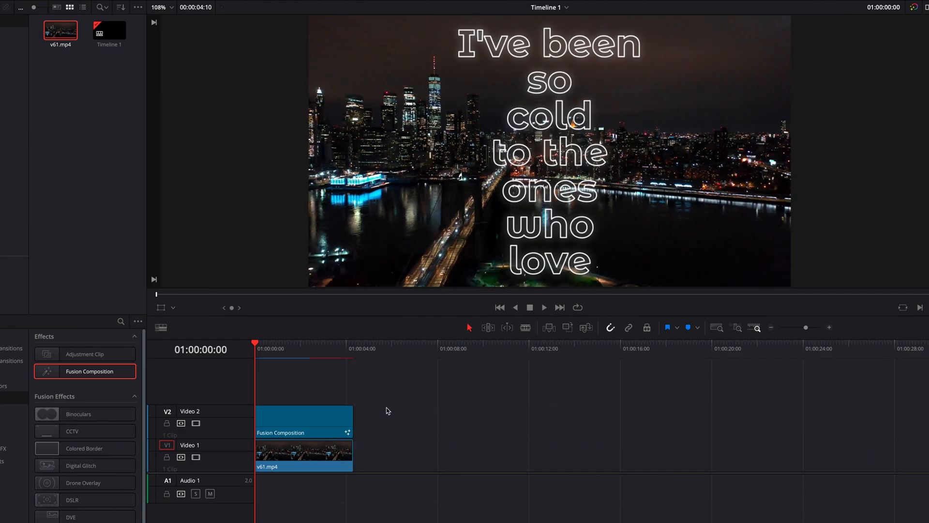
pyautogui.press('space')
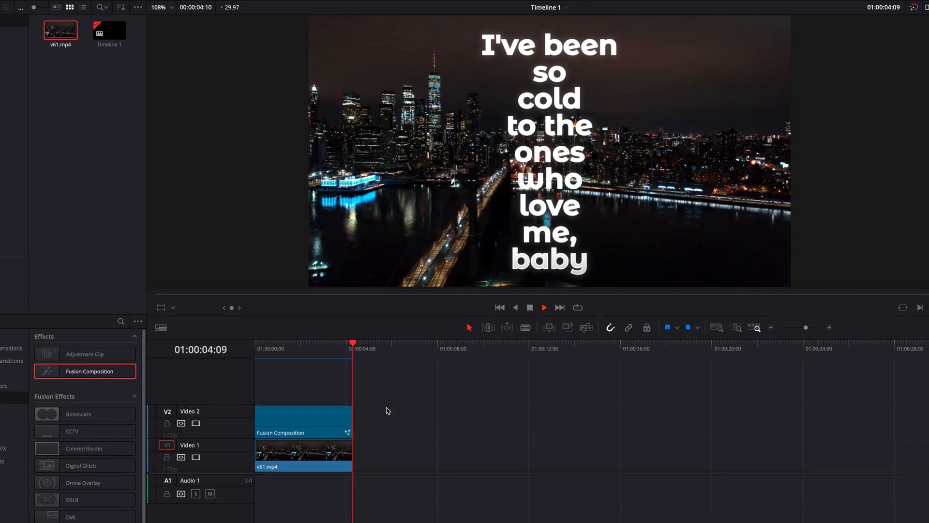
pyautogui.press('Home')
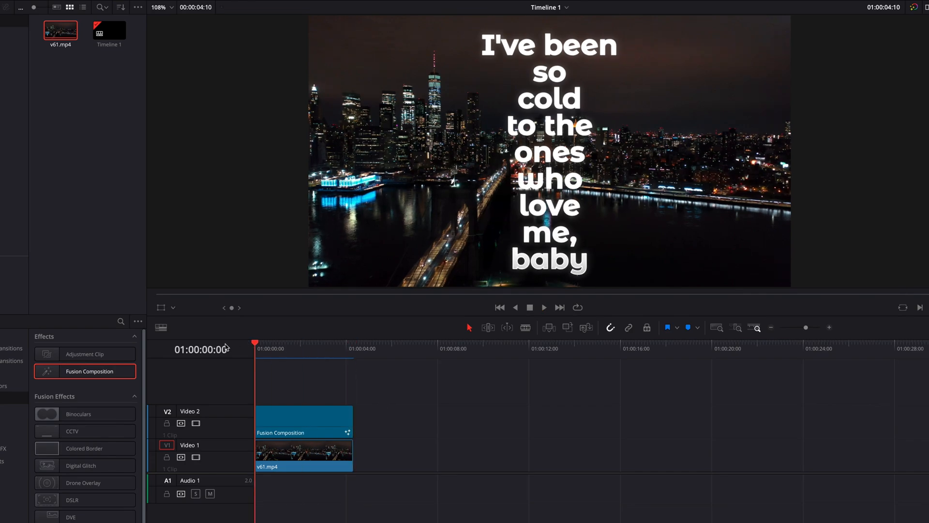